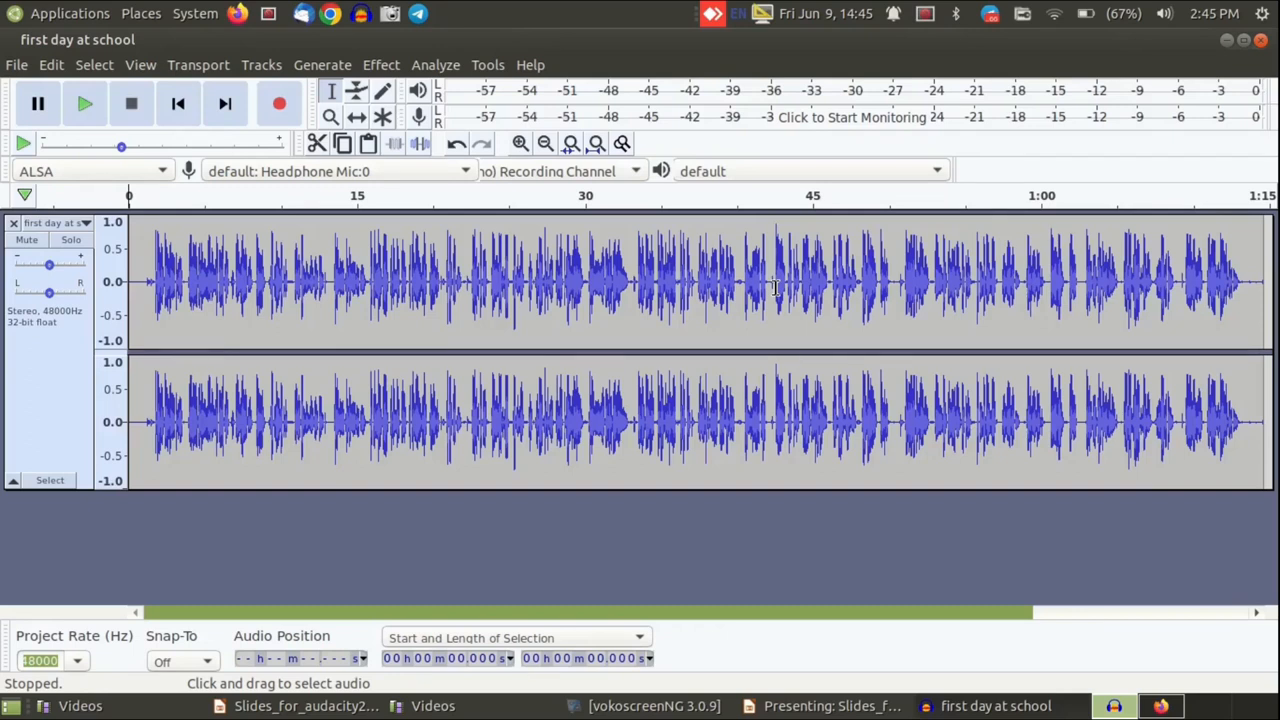
# Try placing the playback cursor at about 33 s, 13 s and 42 s in the track
pyautogui.click(636, 360)
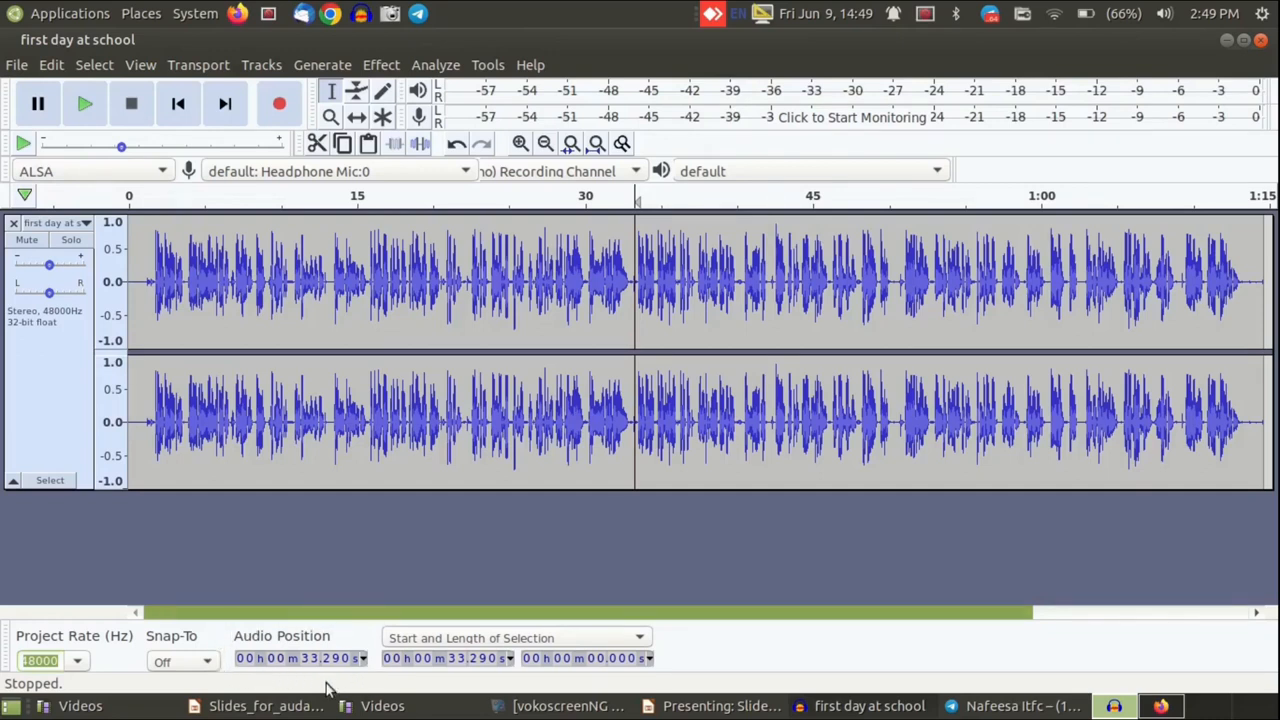
pyautogui.click(329, 283)
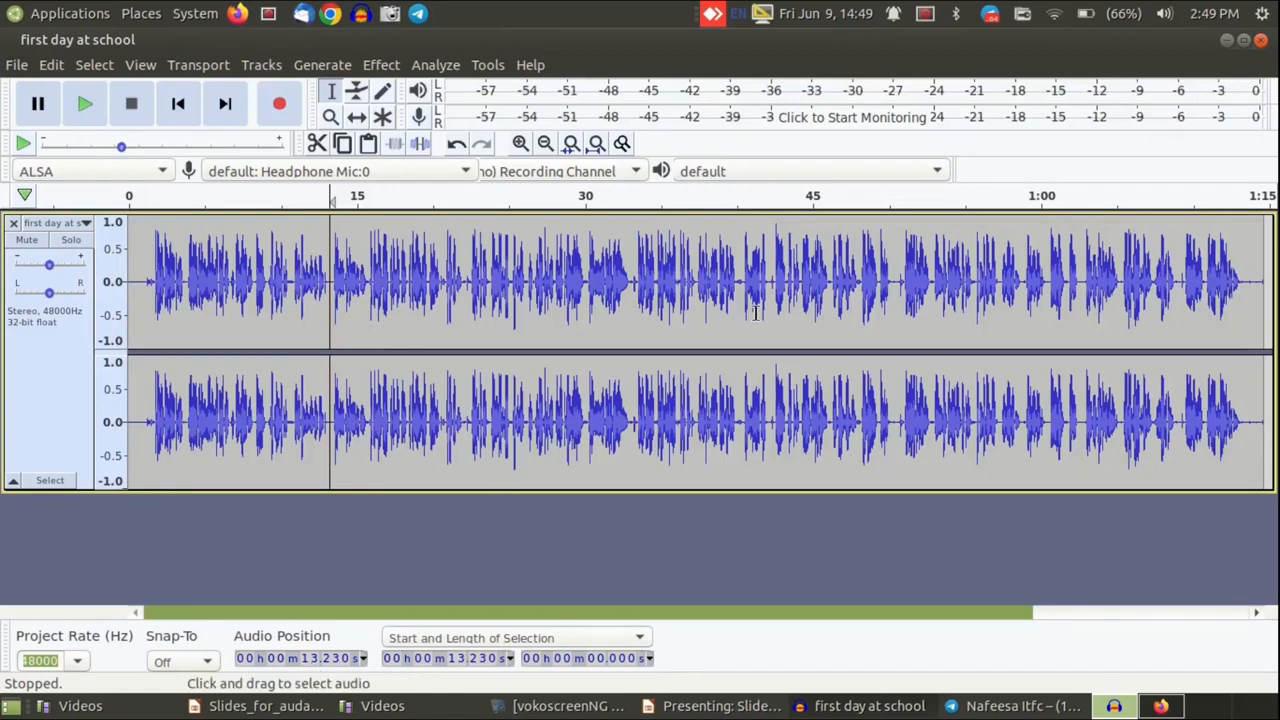
pyautogui.click(773, 284)
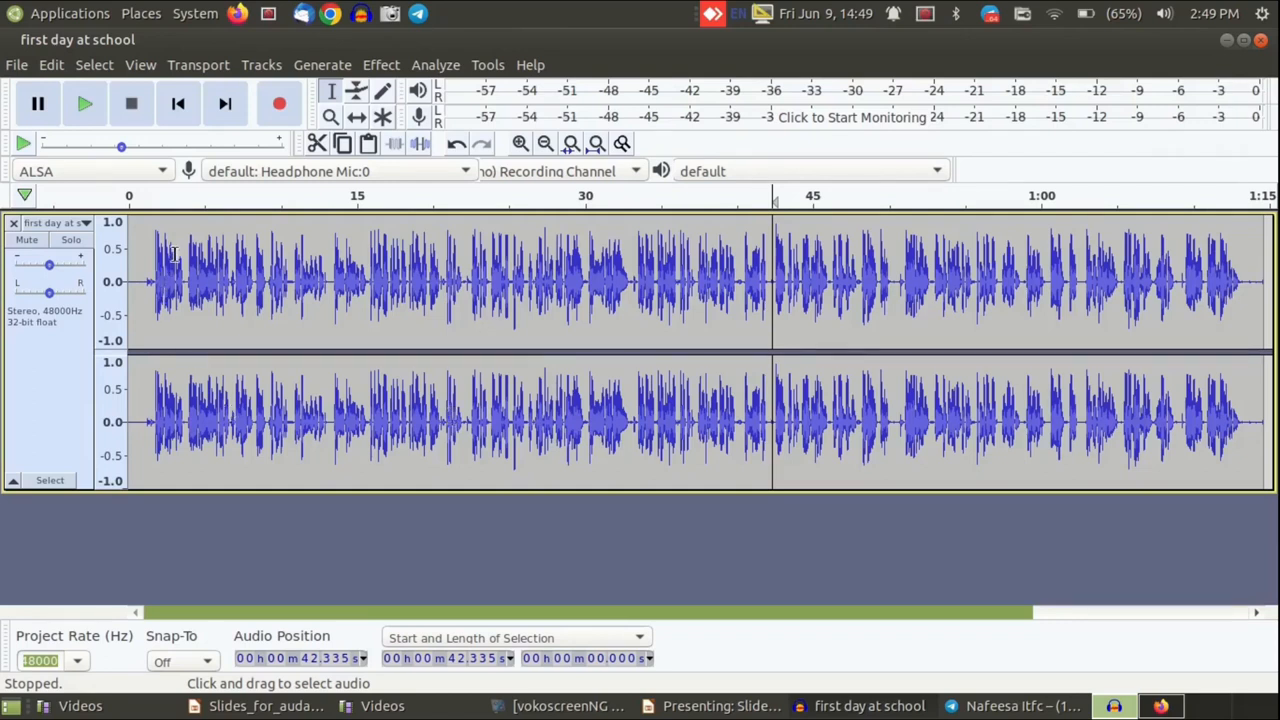
# Play the recording from about 0.9 s, near the start of the track, and stop playback
pyautogui.click(142, 249)
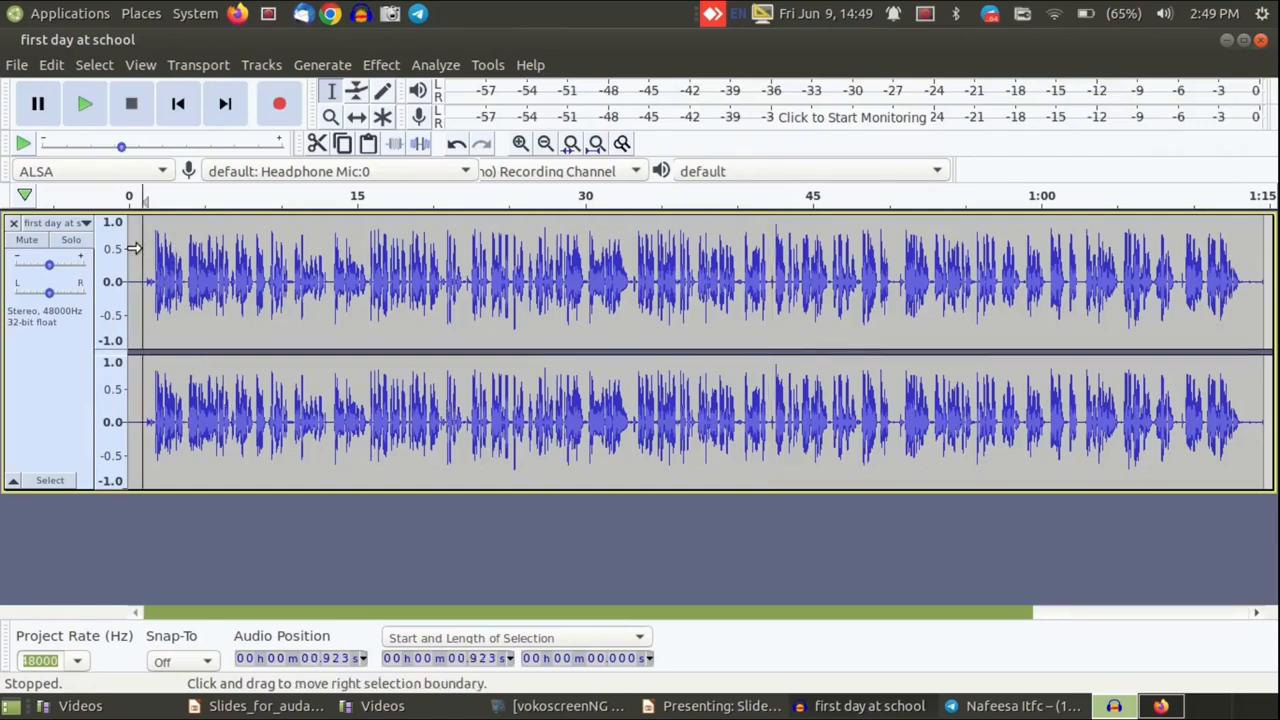
pyautogui.click(85, 106)
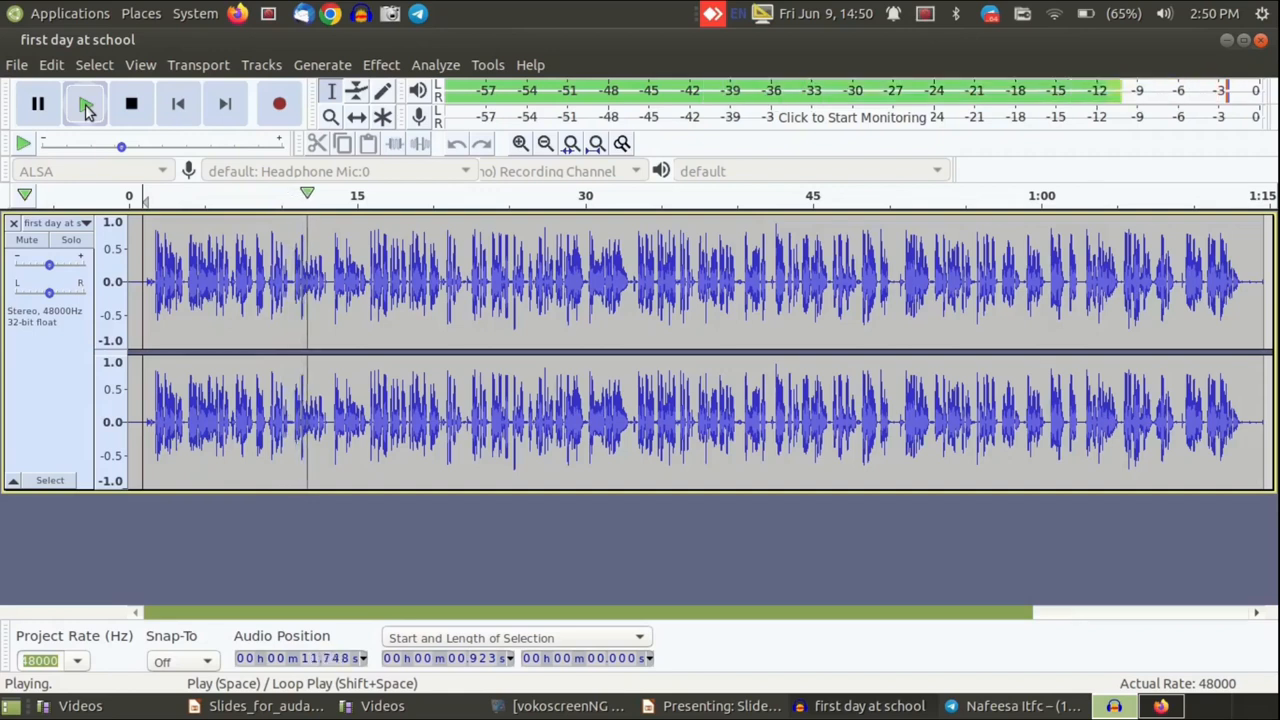
pyautogui.click(86, 106)
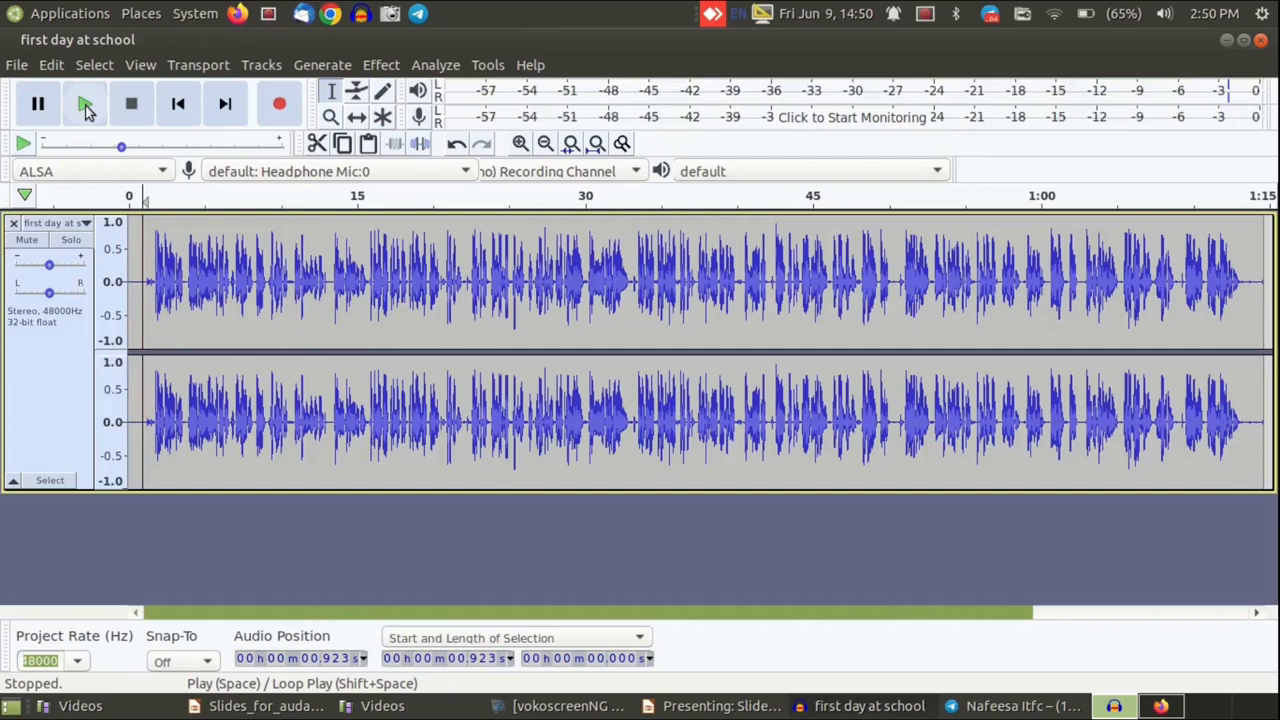
# Place the cursor at about 1.17 s, just before the first speech, and magnify the waveform around it
pyautogui.click(145, 265)
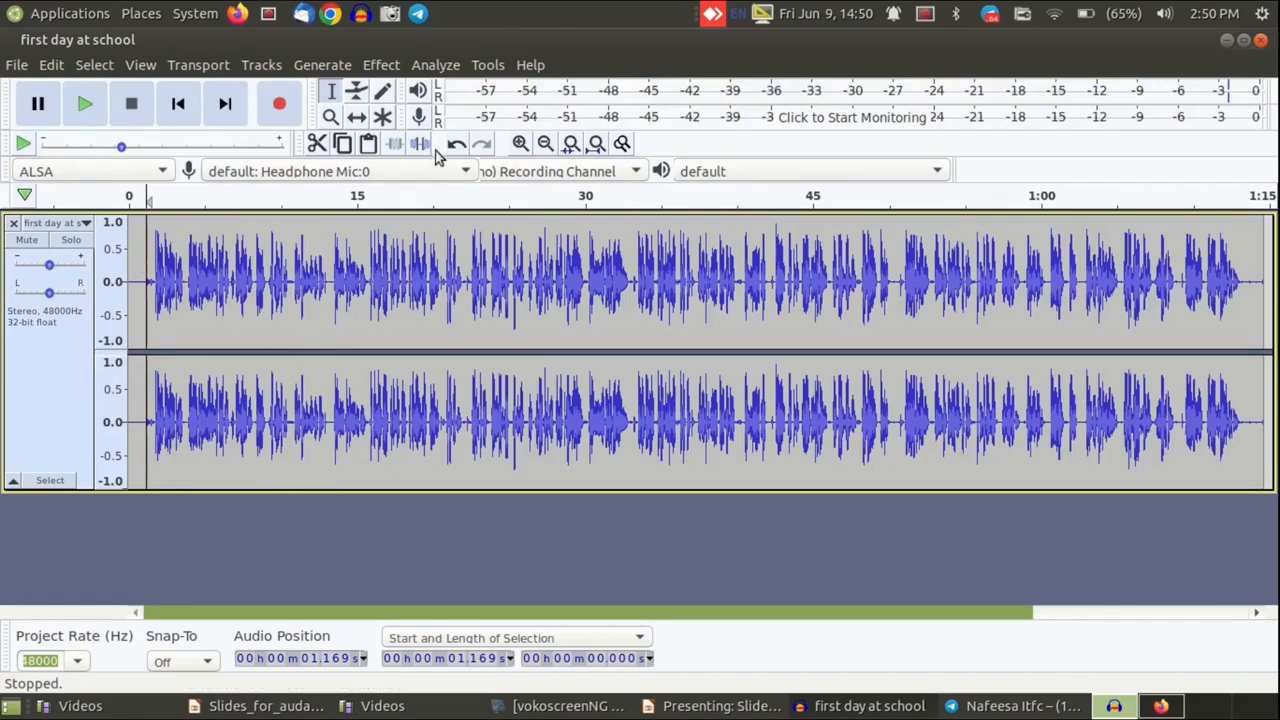
pyautogui.click(520, 146)
pyautogui.click(520, 146)
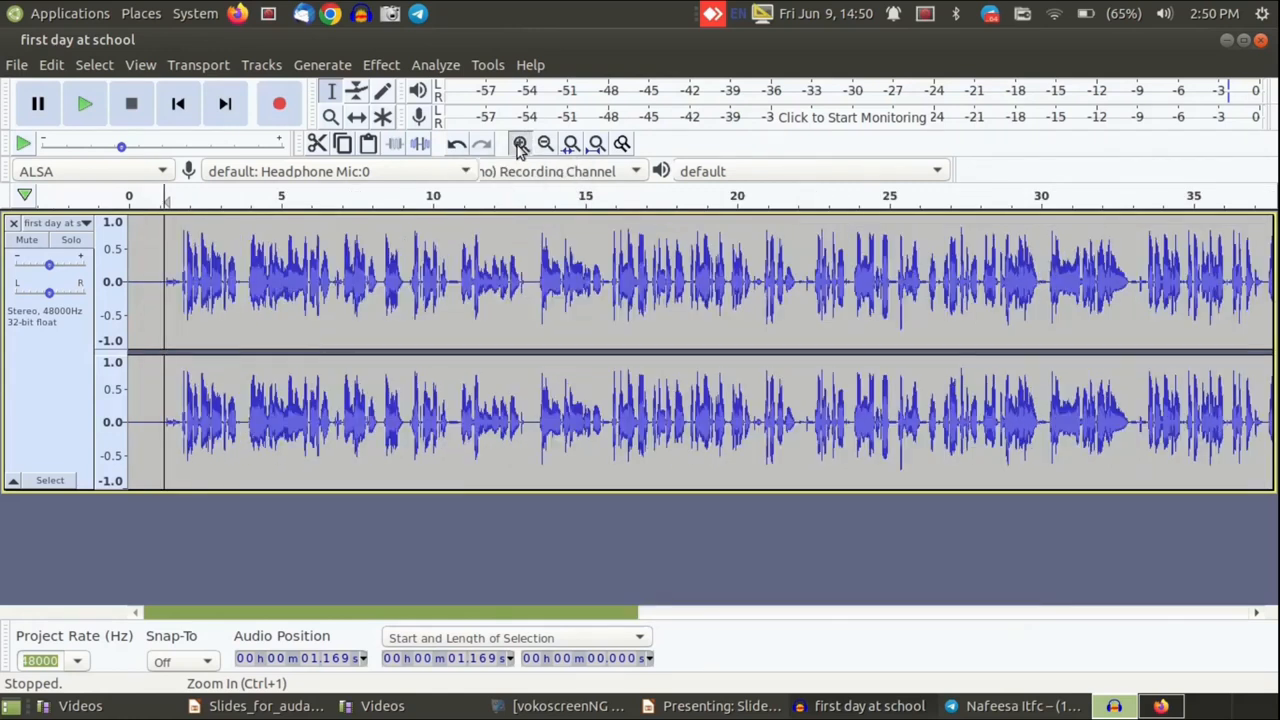
pyautogui.click(520, 146)
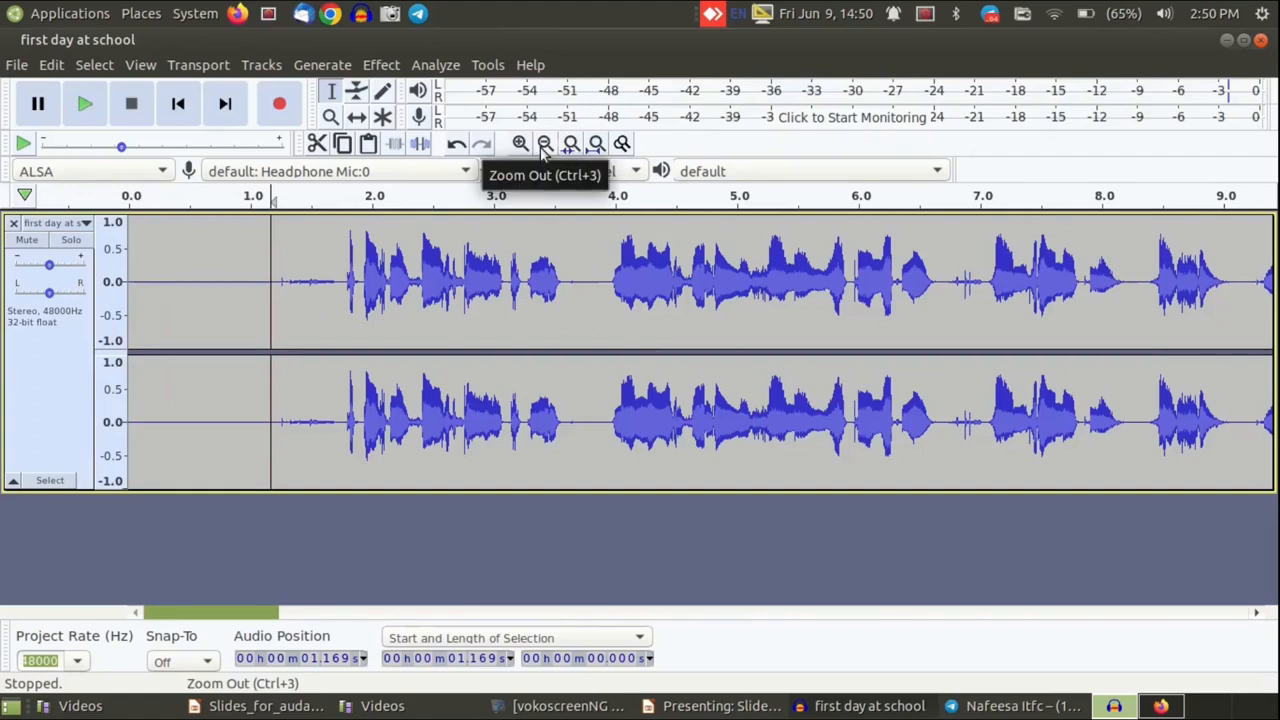
pyautogui.click(544, 146)
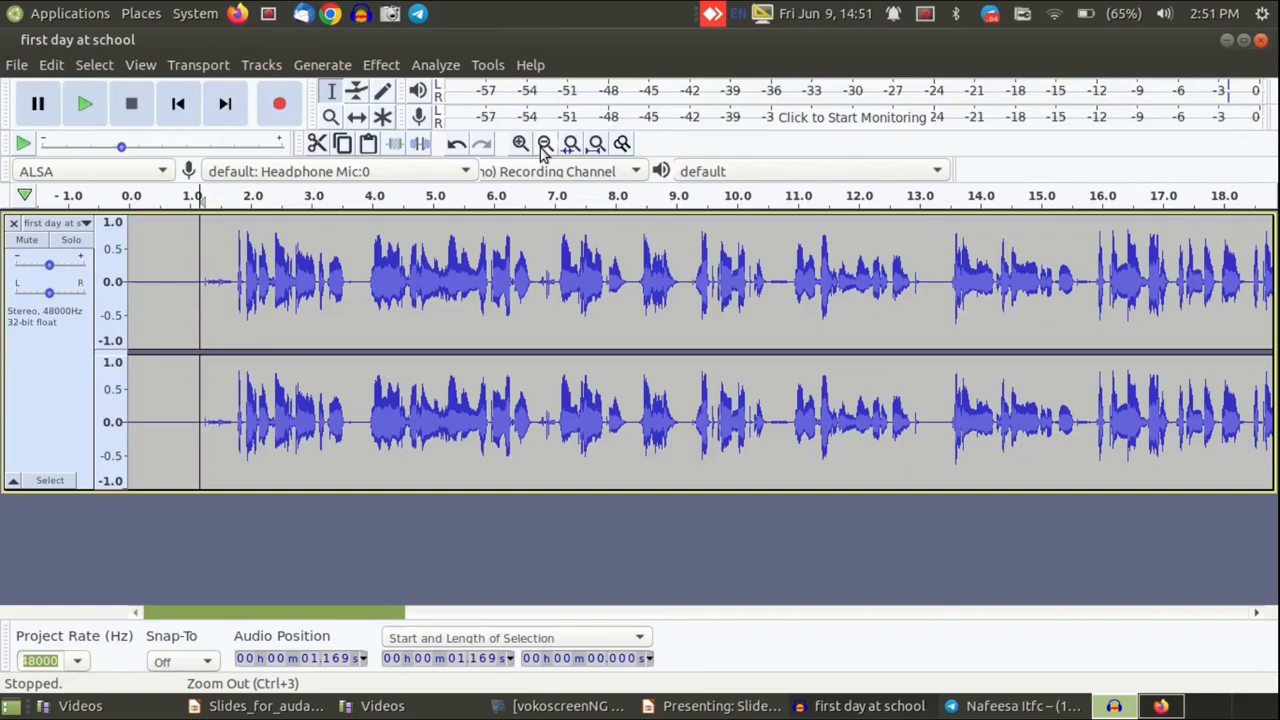
pyautogui.click(544, 146)
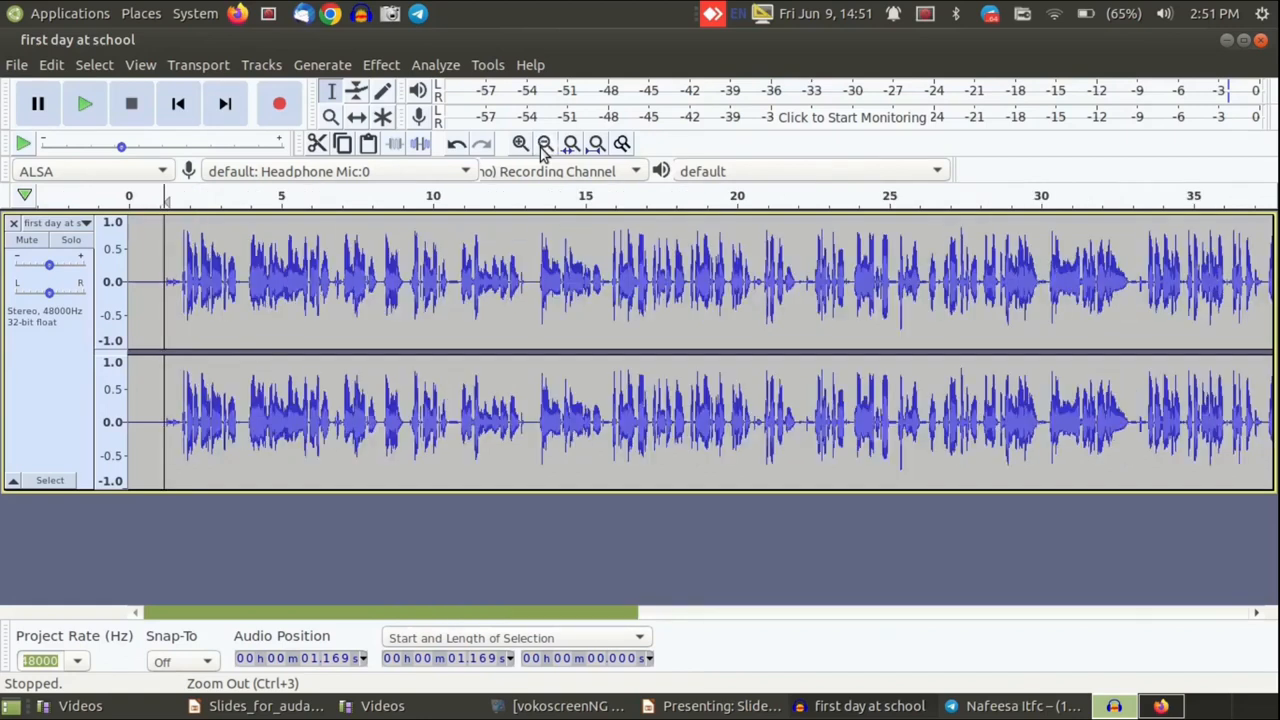
pyautogui.click(519, 145)
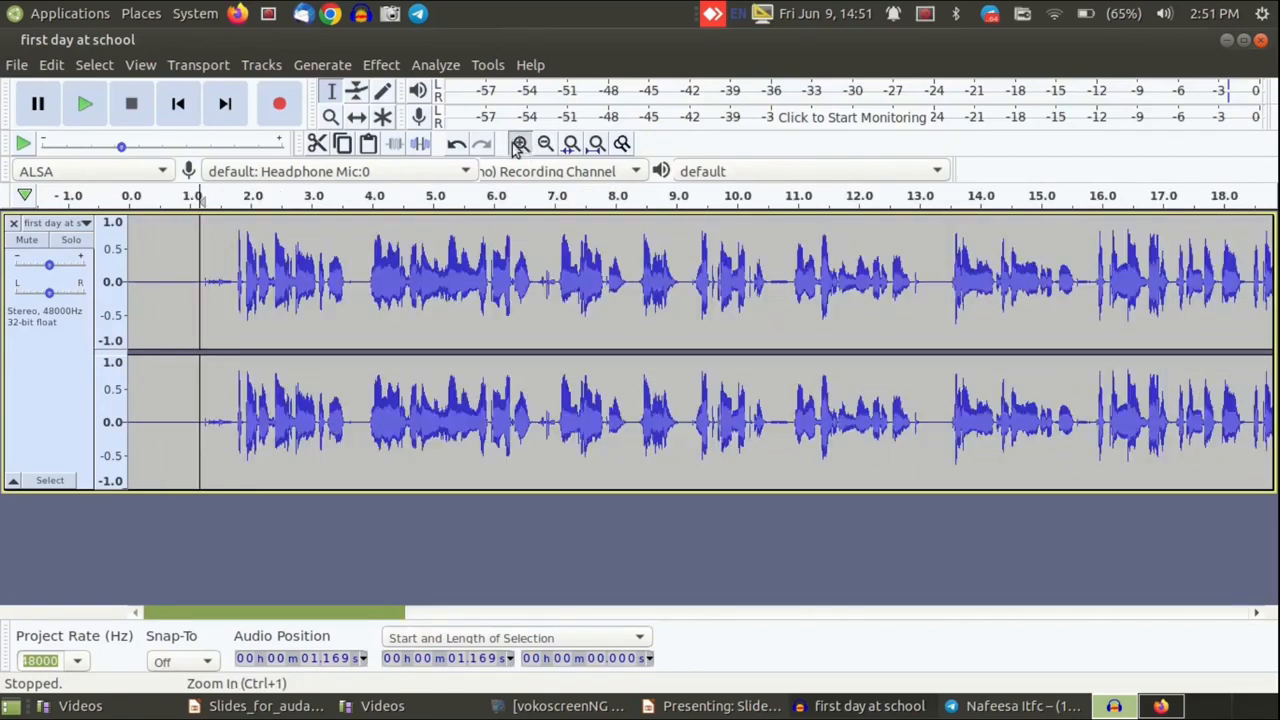
pyautogui.click(519, 145)
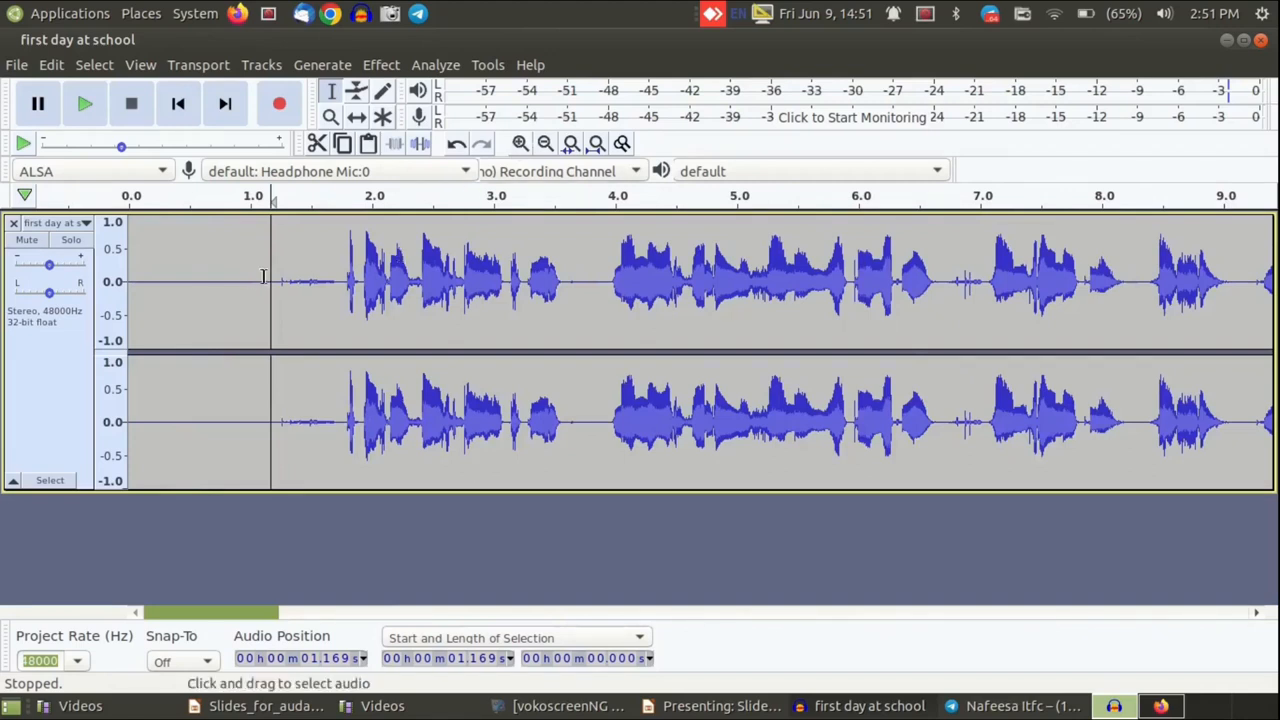
# Listen to the roughly 0.62 s stretch of faint noise starting at about 1.17 s and delete it
pyautogui.moveTo(275, 270); pyautogui.dragTo(352, 276)
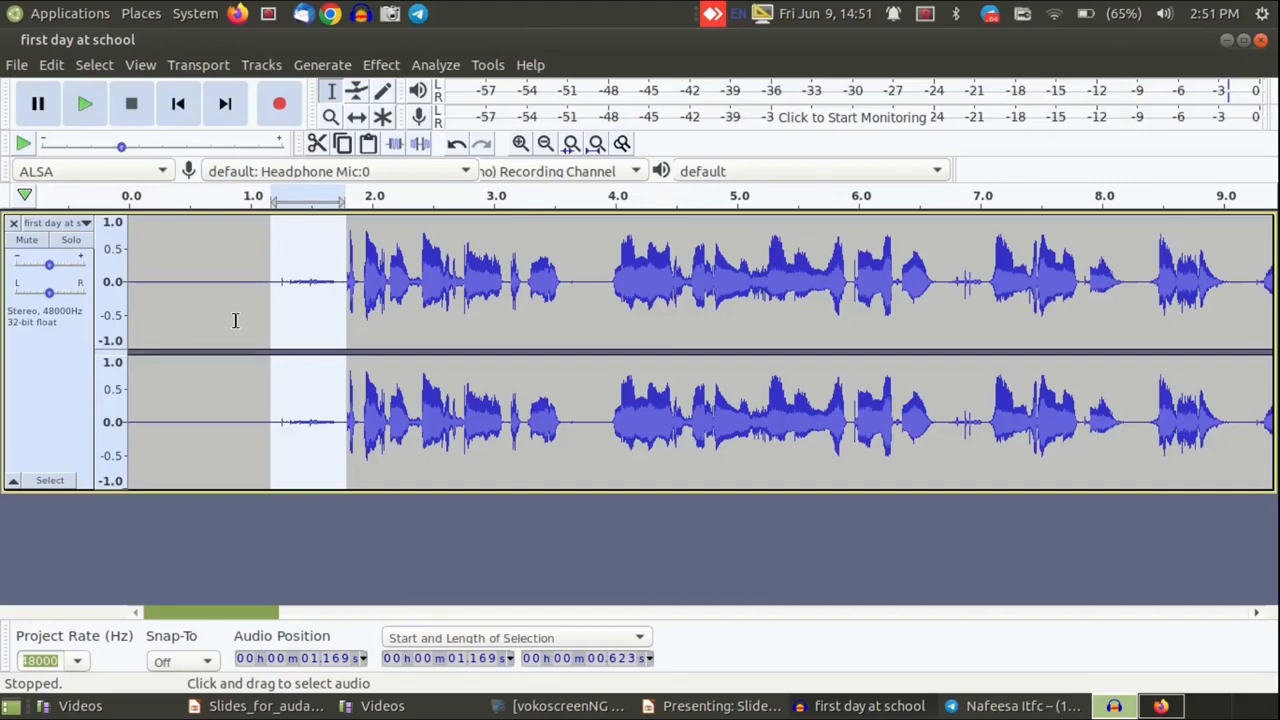
pyautogui.press('space')
pyautogui.press('space')
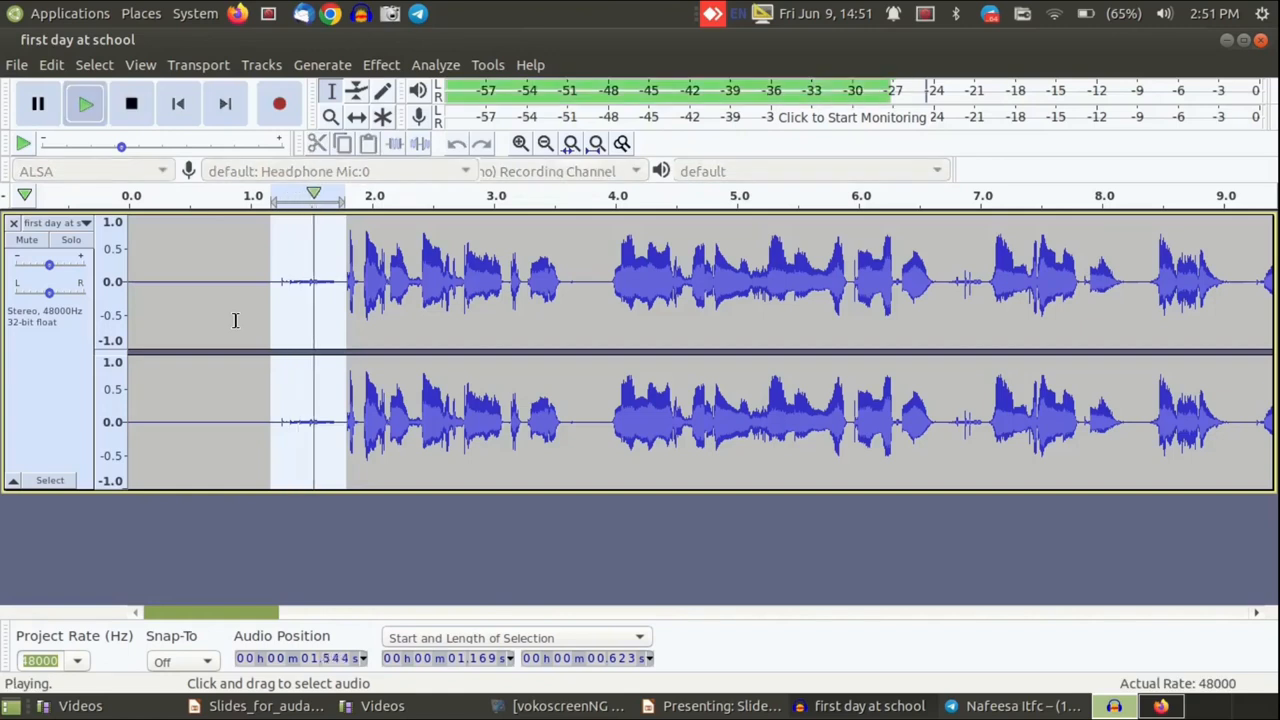
pyautogui.press('space')
pyautogui.press('space')
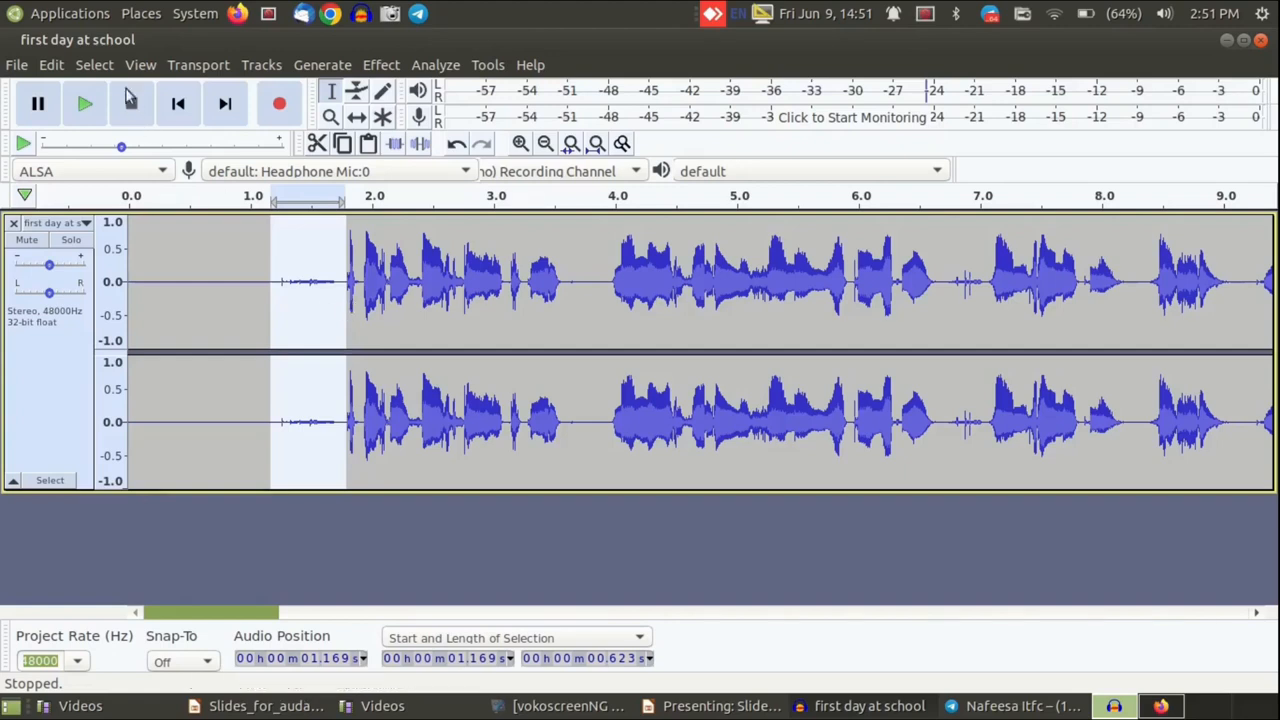
pyautogui.click(51, 65)
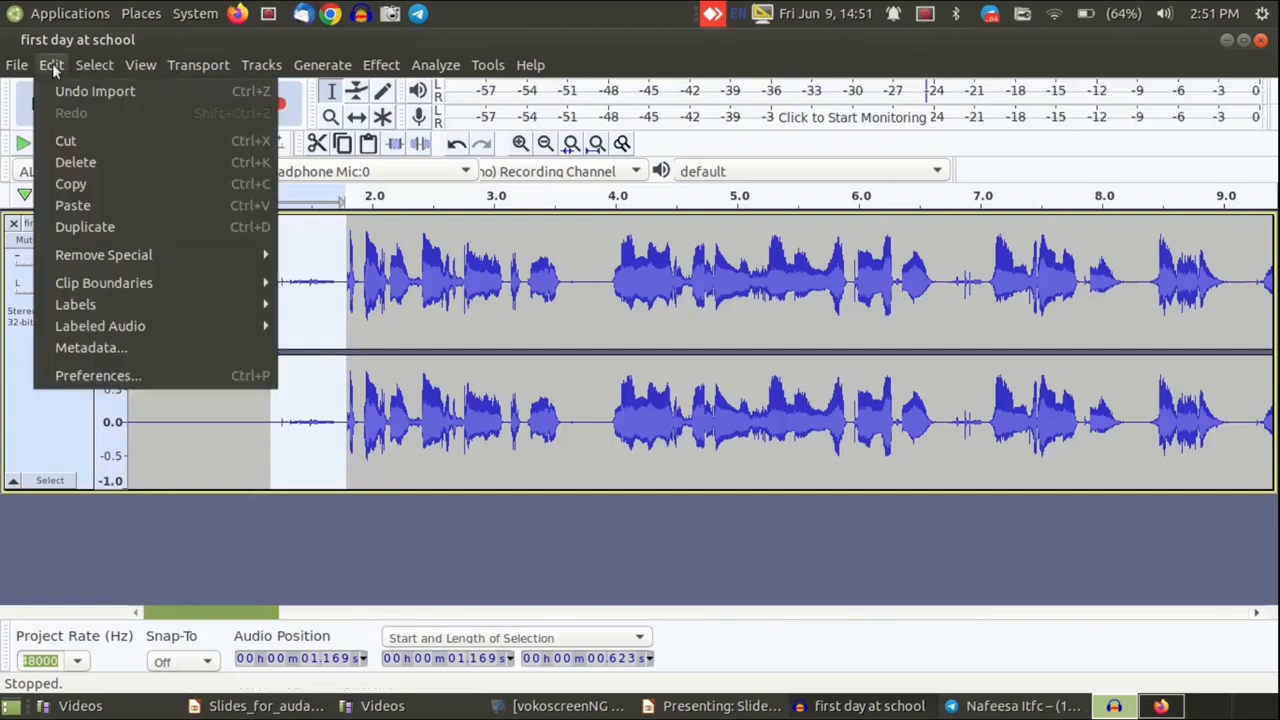
pyautogui.click(98, 160)
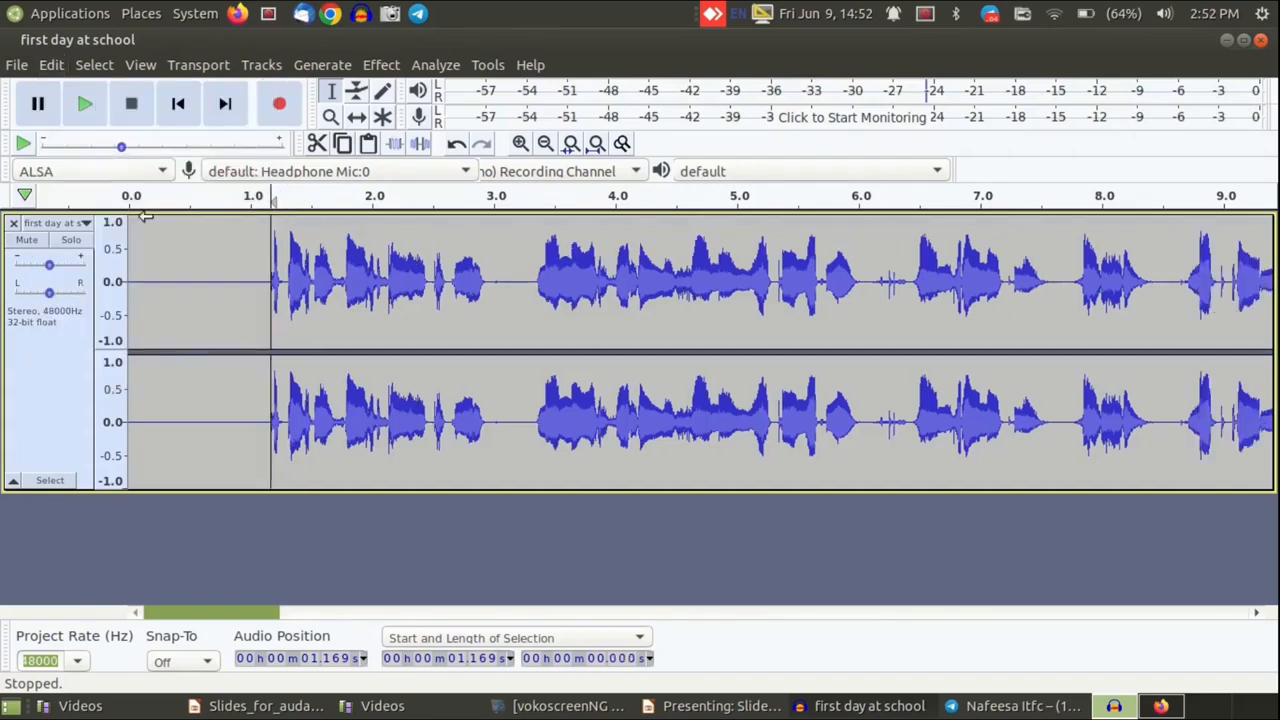
pyautogui.click(257, 272)
pyautogui.moveTo(275, 267)
pyautogui.mouseDown()
pyautogui.moveTo(293, 268)
pyautogui.moveTo(263, 270)
pyautogui.mouseUp()
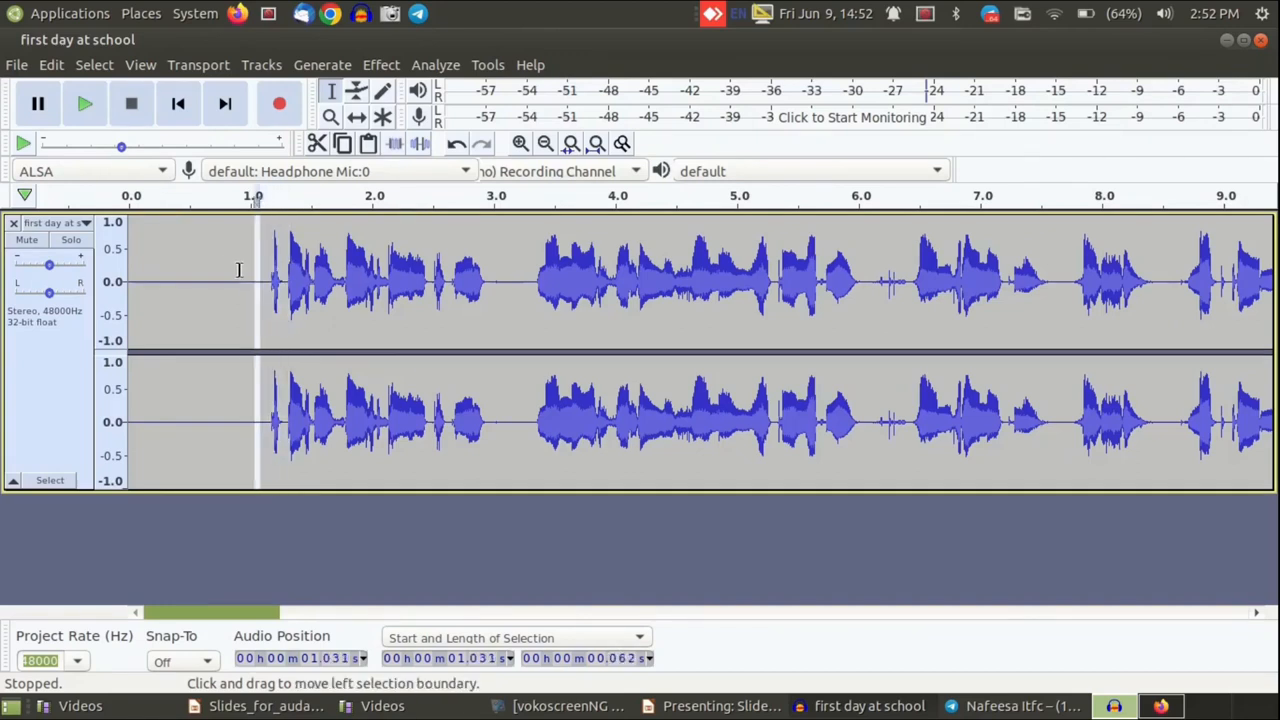
pyautogui.click(225, 266)
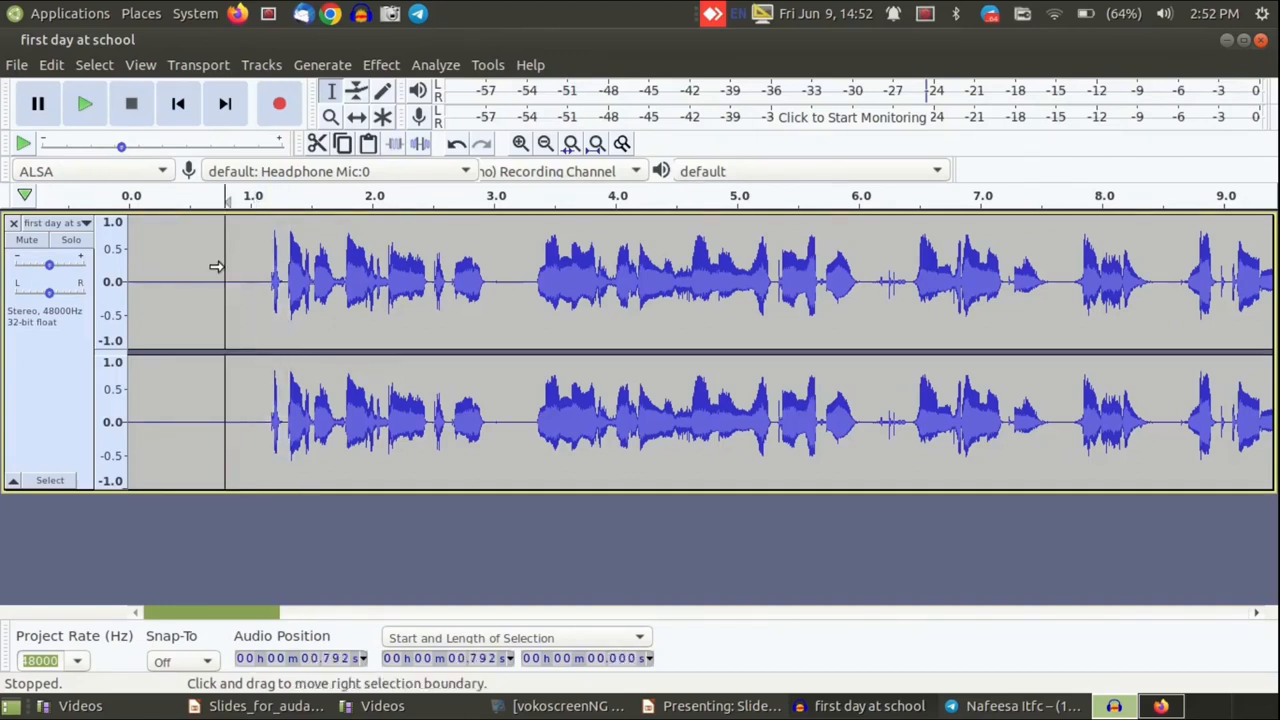
# Select the phrase of about 1.47 s starting at about 8.5 s and play it
pyautogui.hscroll(5, 216, 266)
pyautogui.moveTo(322, 275); pyautogui.dragTo(484, 280)
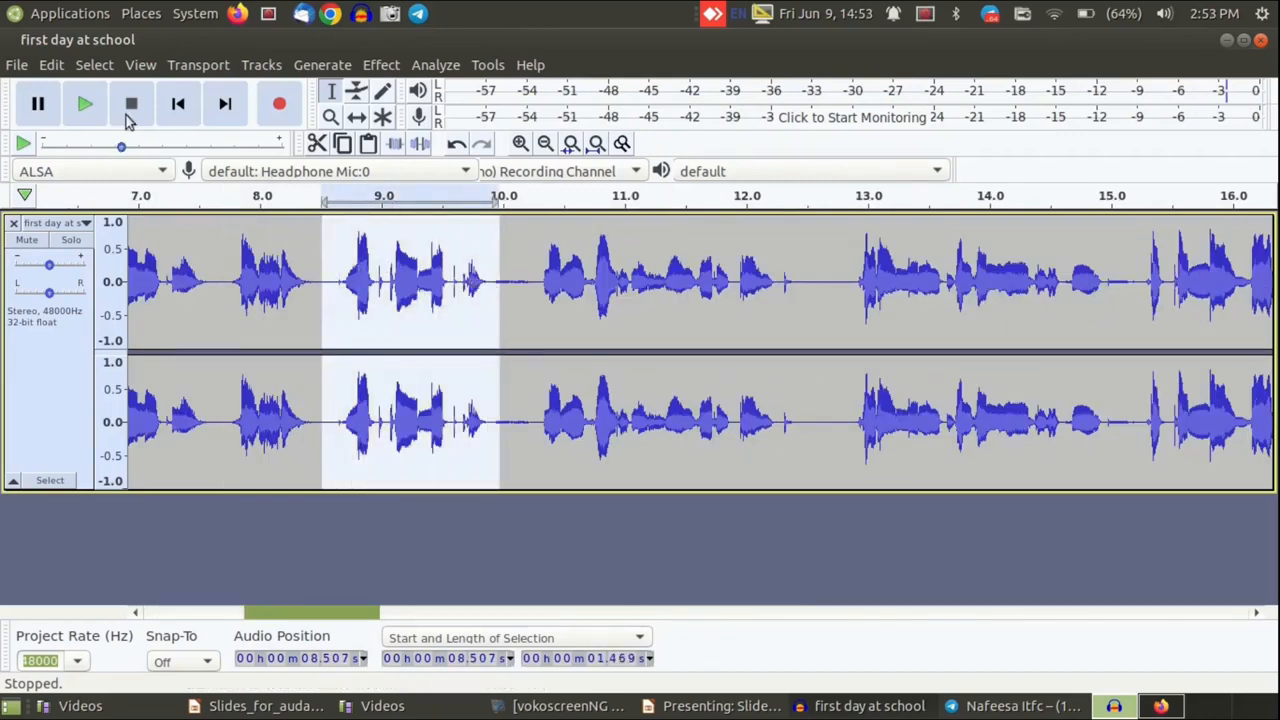
pyautogui.click(88, 107)
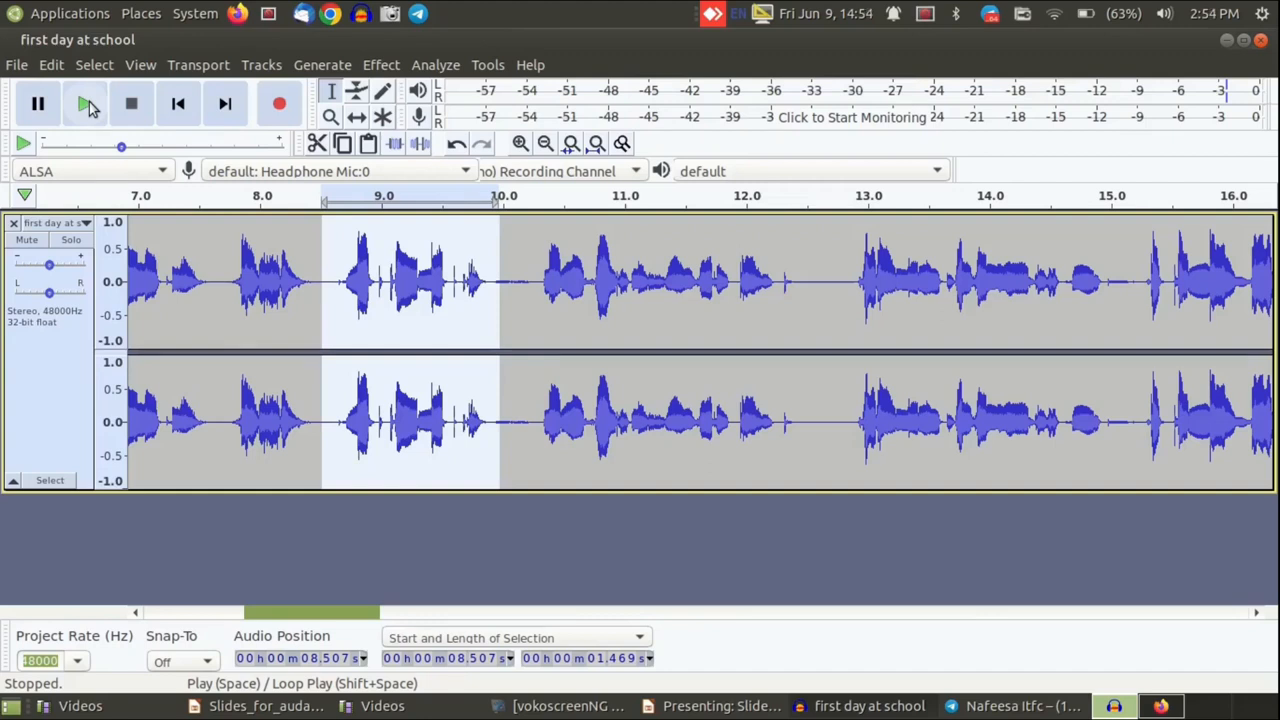
# Copy the phrase of about 1.36 s starting at about 8.58 s and paste it at about 10.0 s
pyautogui.click(322, 262)
pyautogui.moveTo(330, 262); pyautogui.dragTo(487, 278)
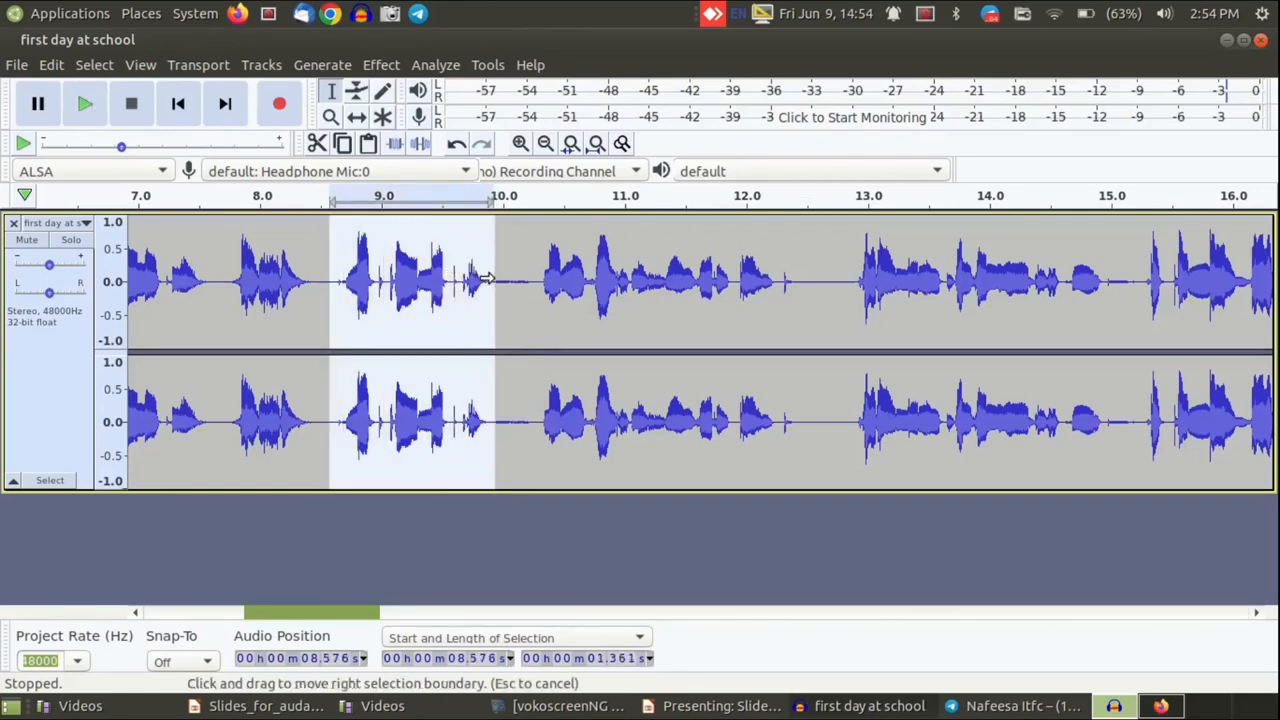
pyautogui.click(342, 146)
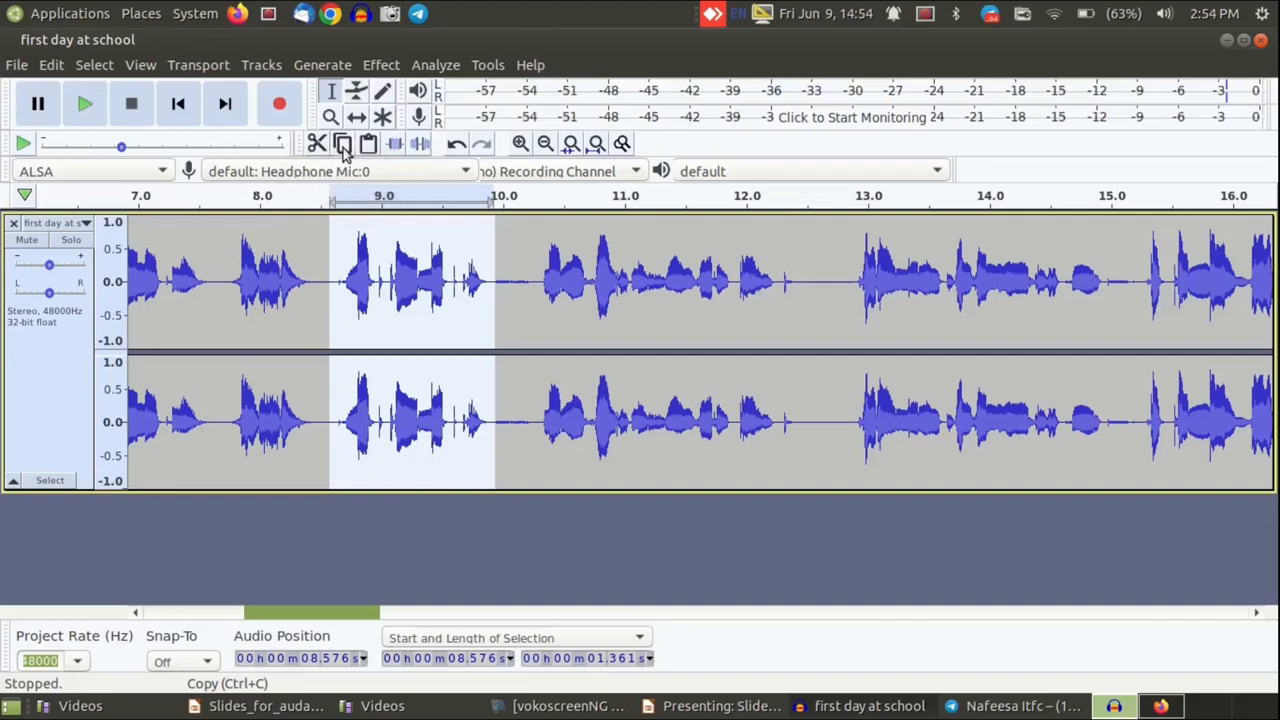
pyautogui.click(503, 262)
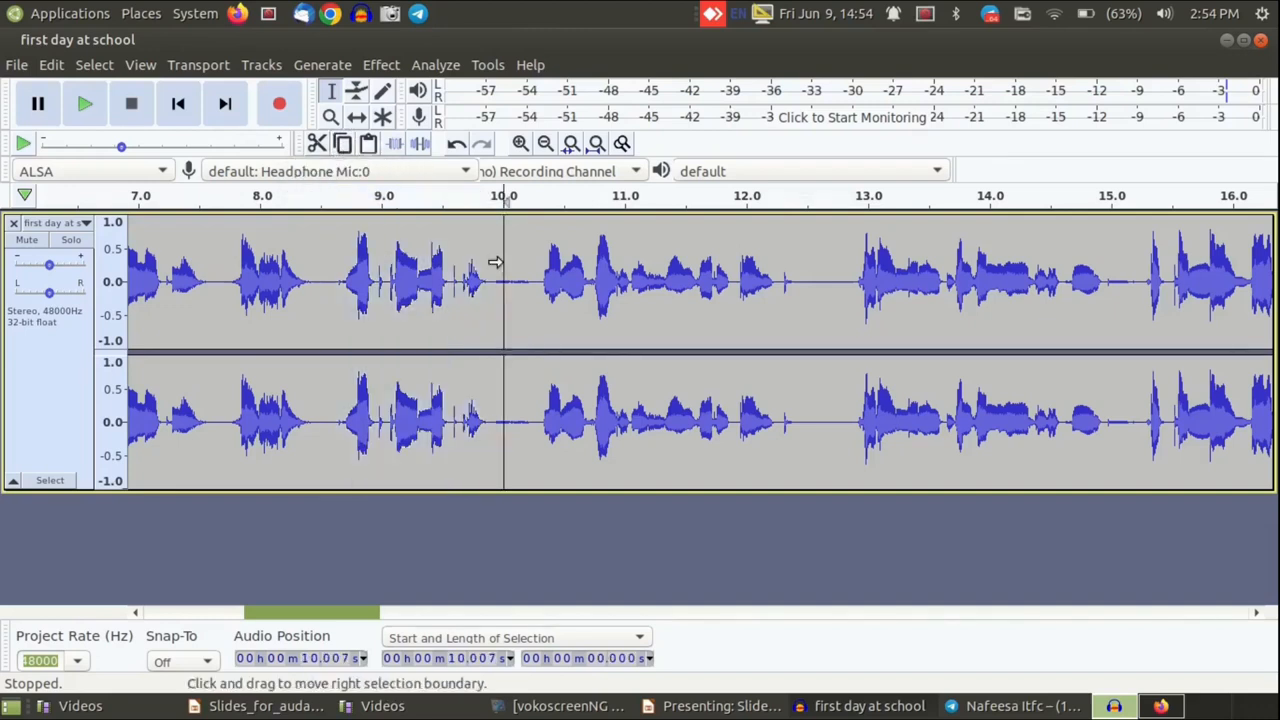
pyautogui.click(368, 146)
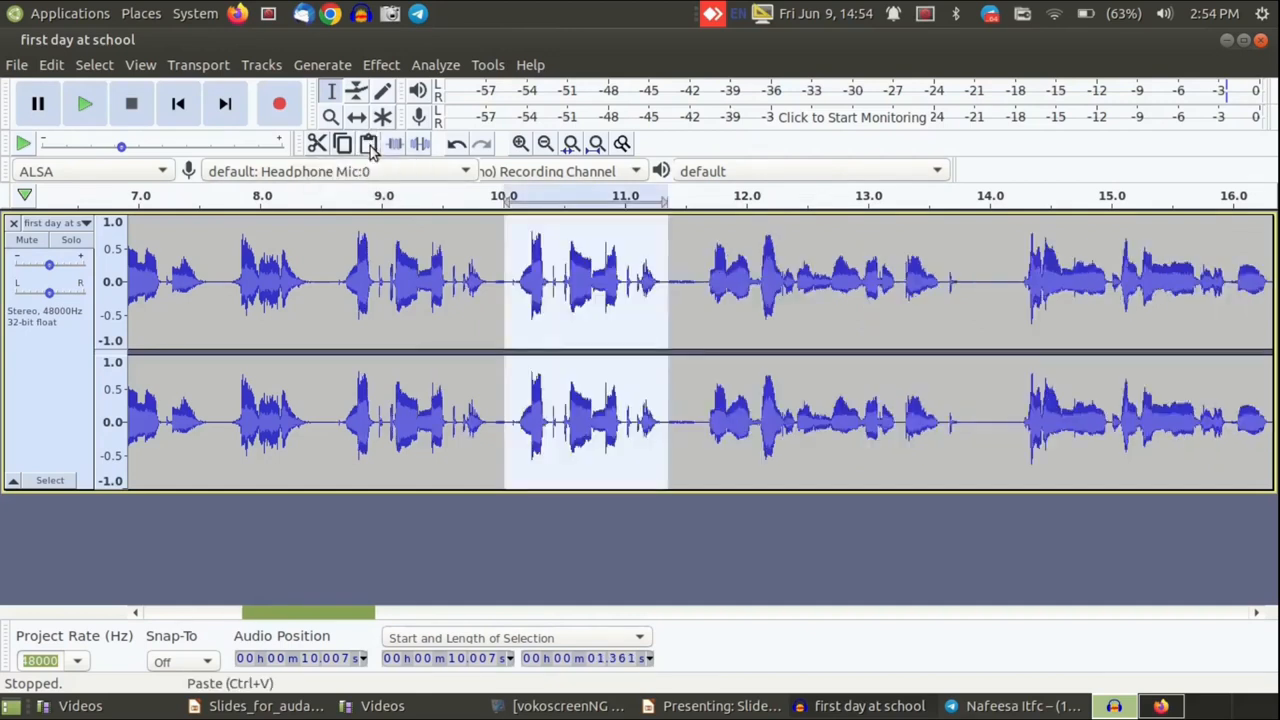
# Play the original and repeated phrases together, about 2.8 s from about 8.58 s, and undo the paste
pyautogui.moveTo(330, 268); pyautogui.dragTo(673, 292)
pyautogui.press('space')
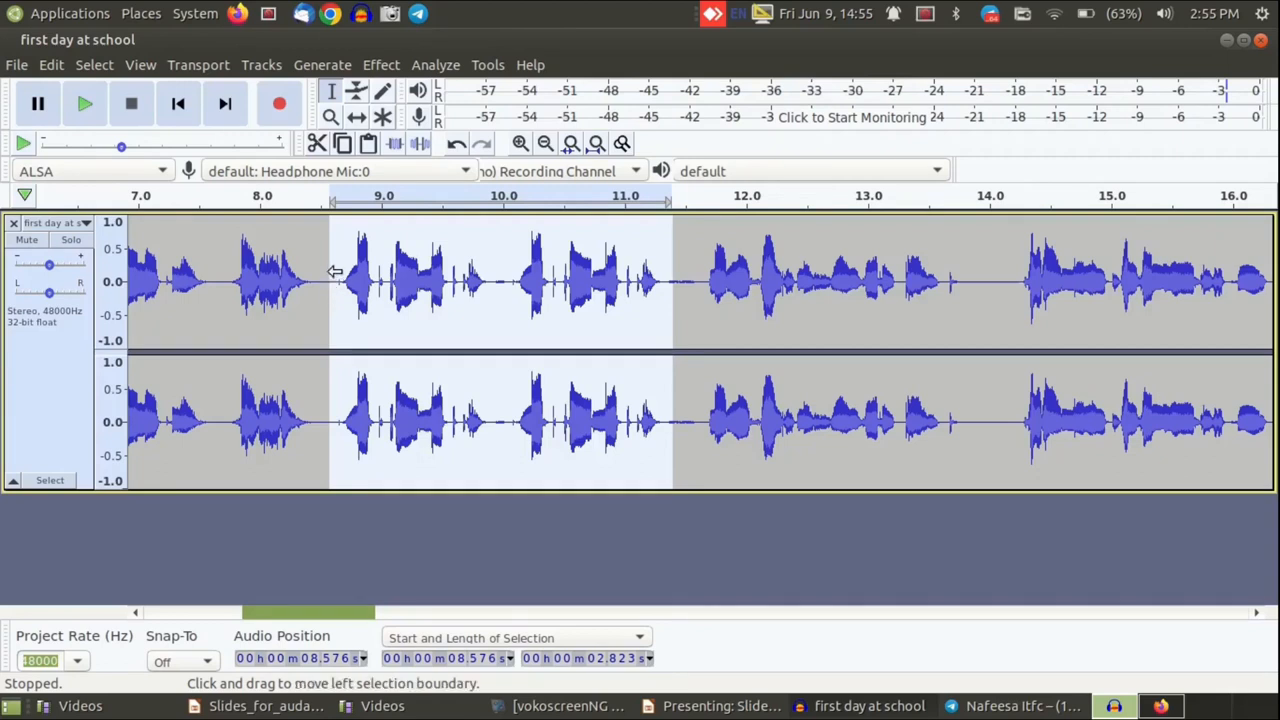
pyautogui.click(458, 146)
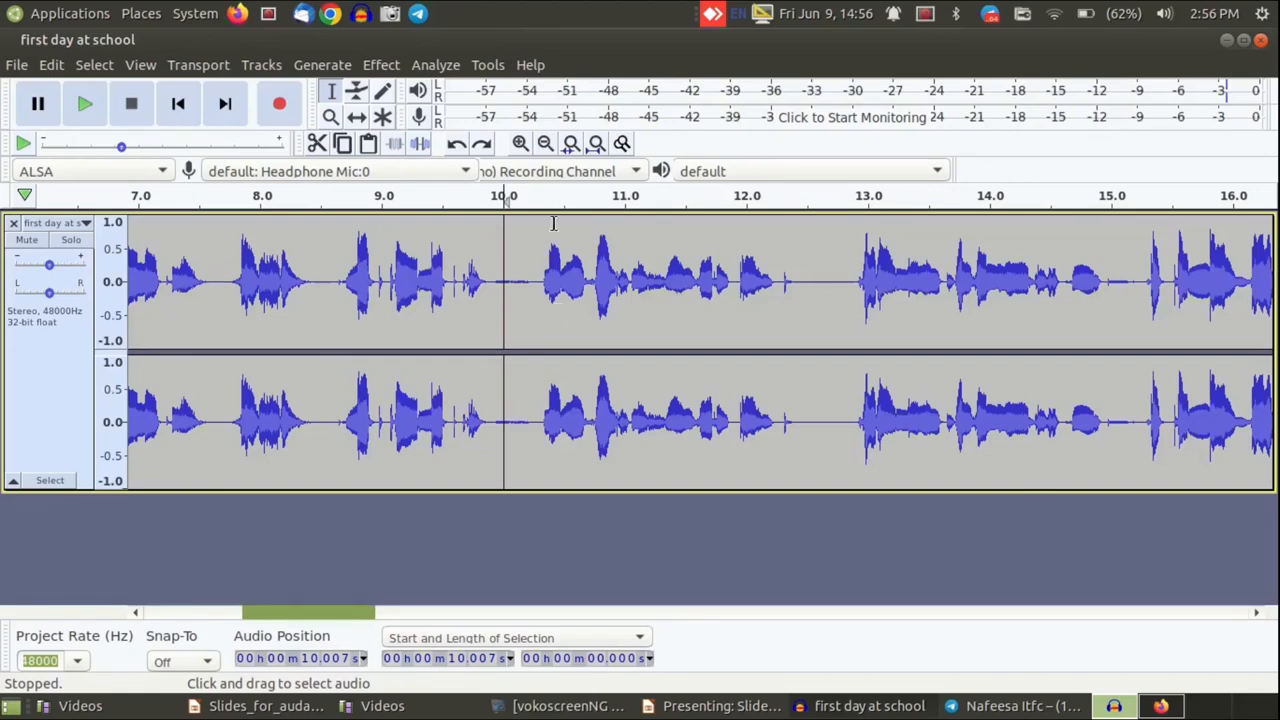
pyautogui.click(596, 145)
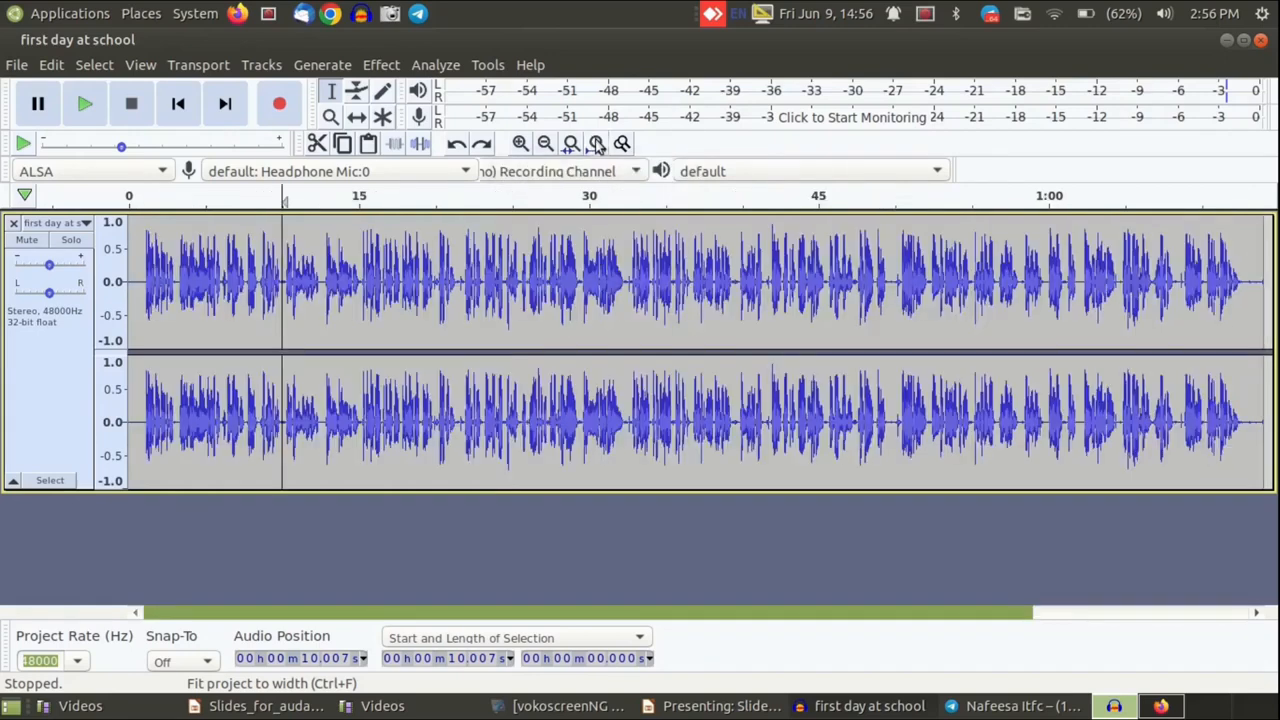